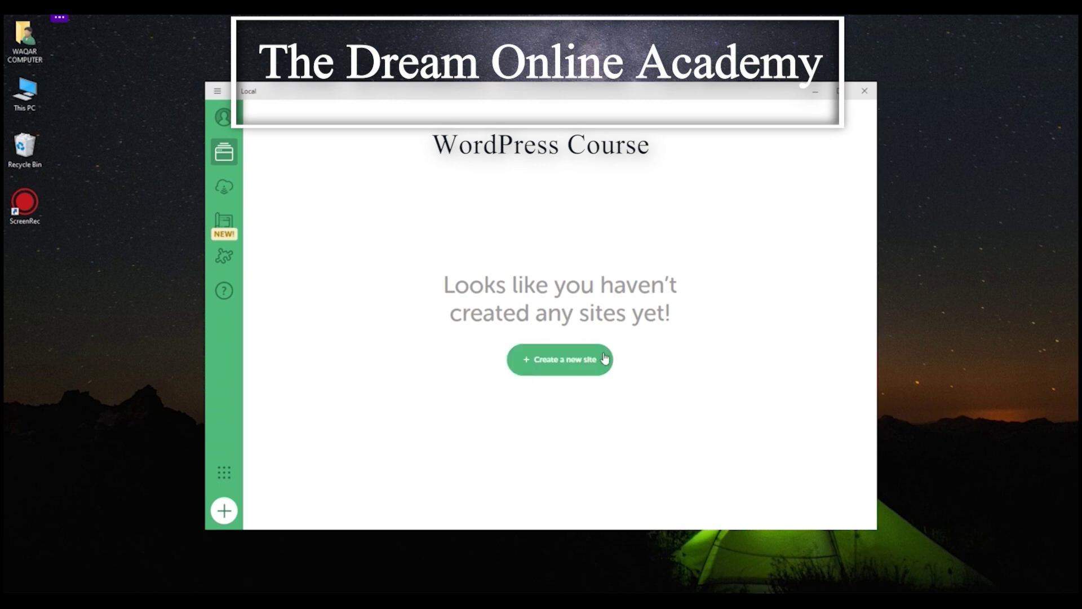
Step: Start a new site in a maximized Local window and continue to the site-name step
click(553, 361)
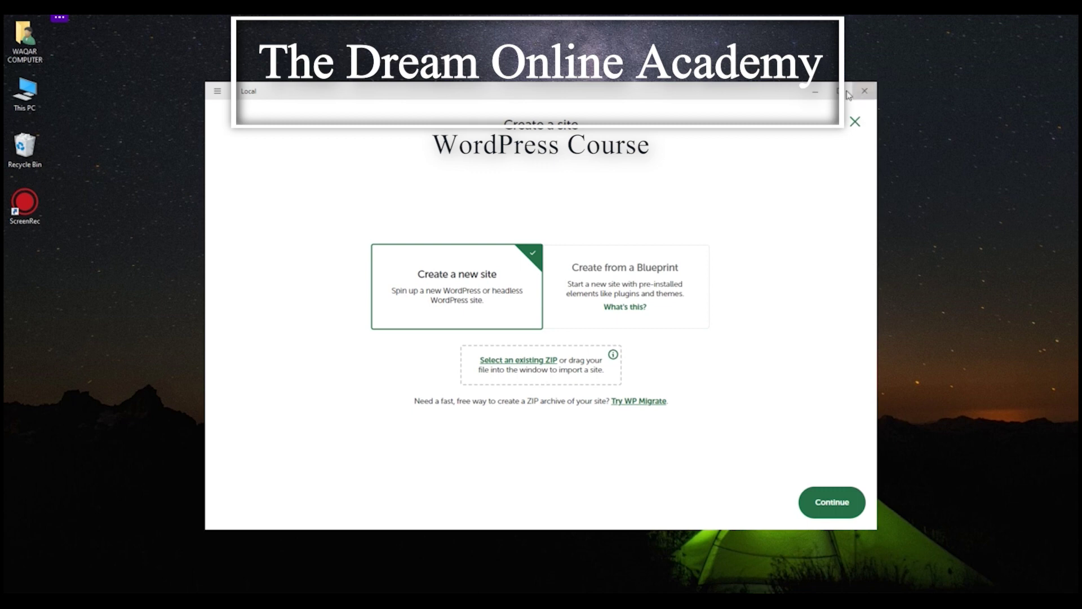
click(833, 90)
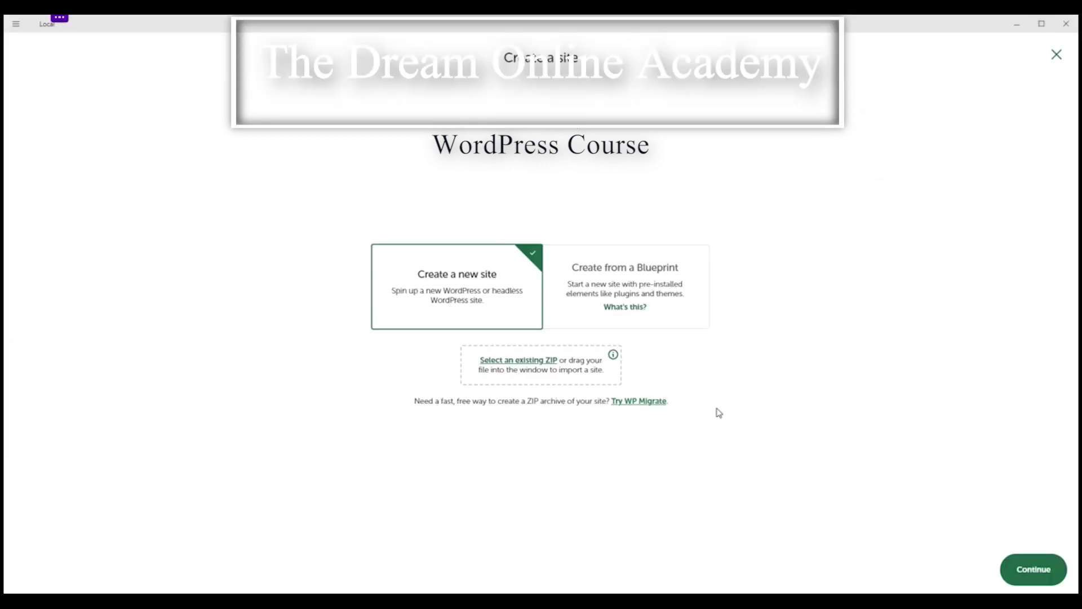
click(1040, 574)
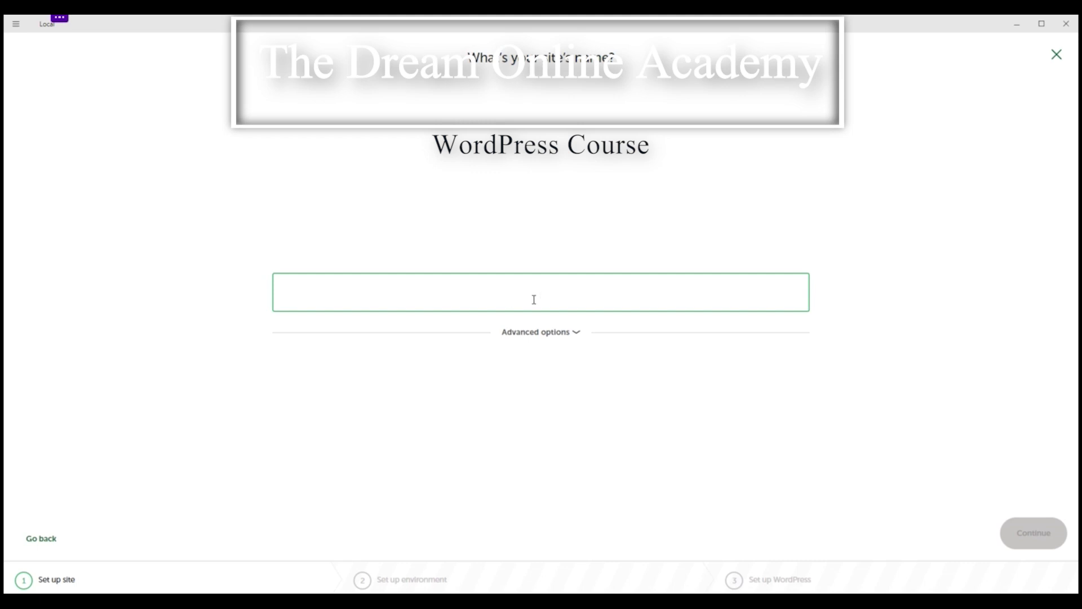
Step: Name the site 'Test' with domain test.local and keep the Preferred environment
text(test)
key(BackSpace)
key(BackSpace)
key(BackSpace)
key(BackSpace)
text(Test)
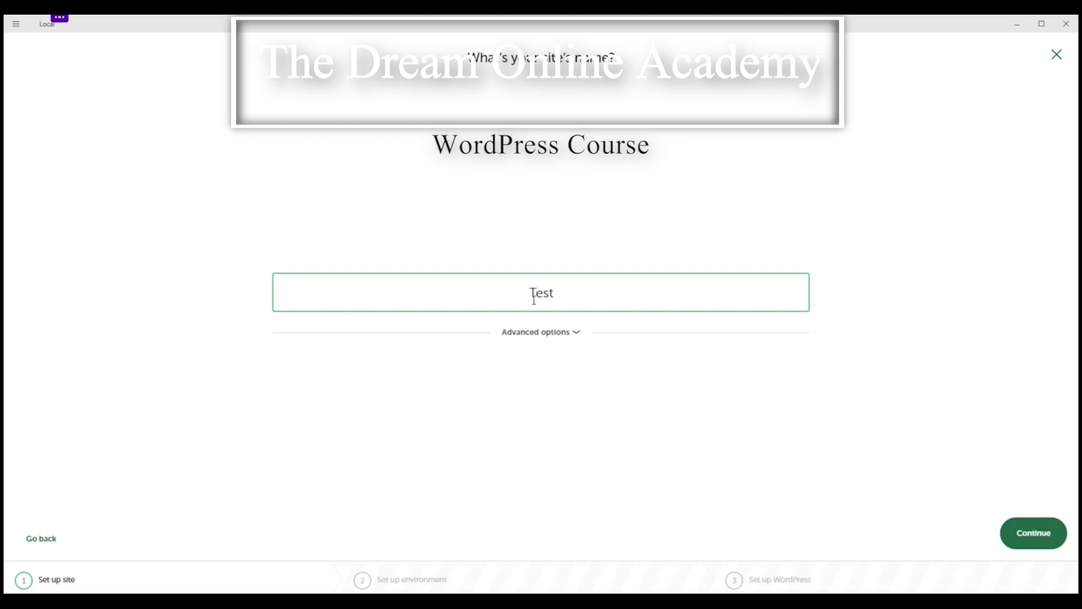
click(552, 337)
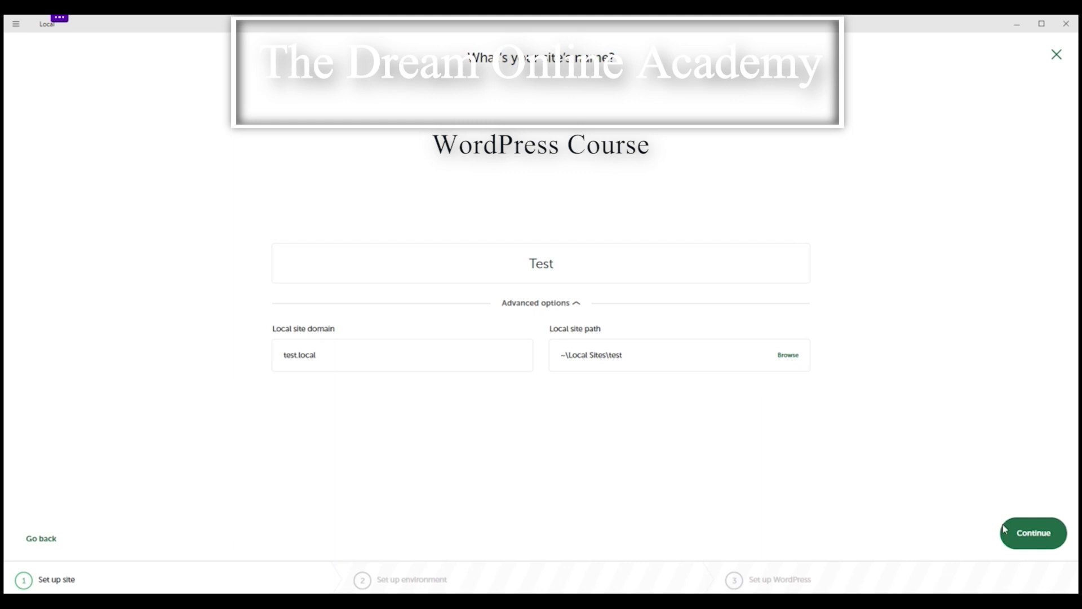
click(1020, 536)
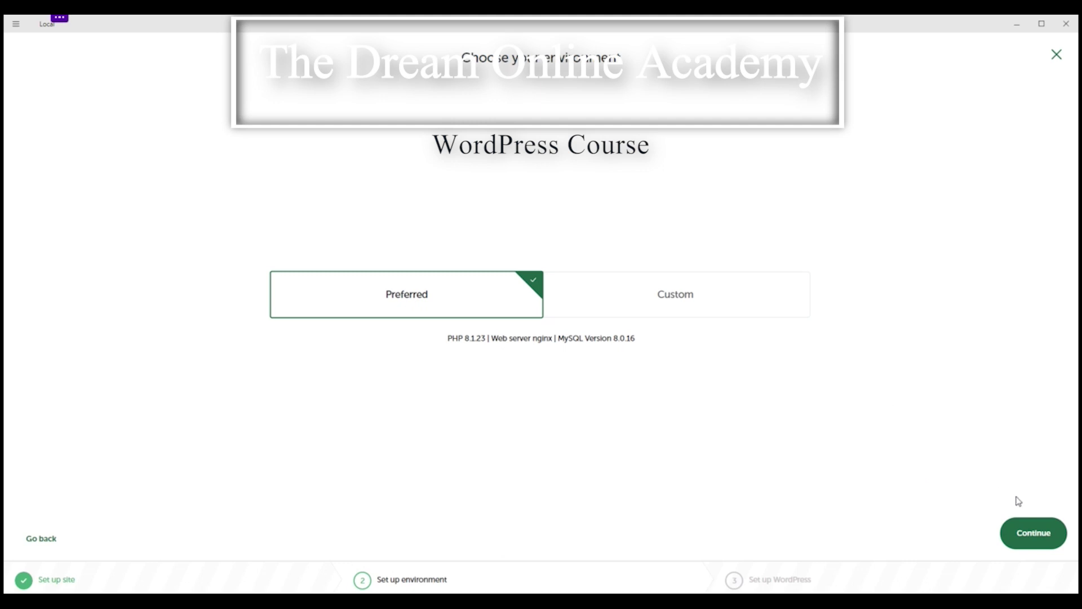
click(1028, 532)
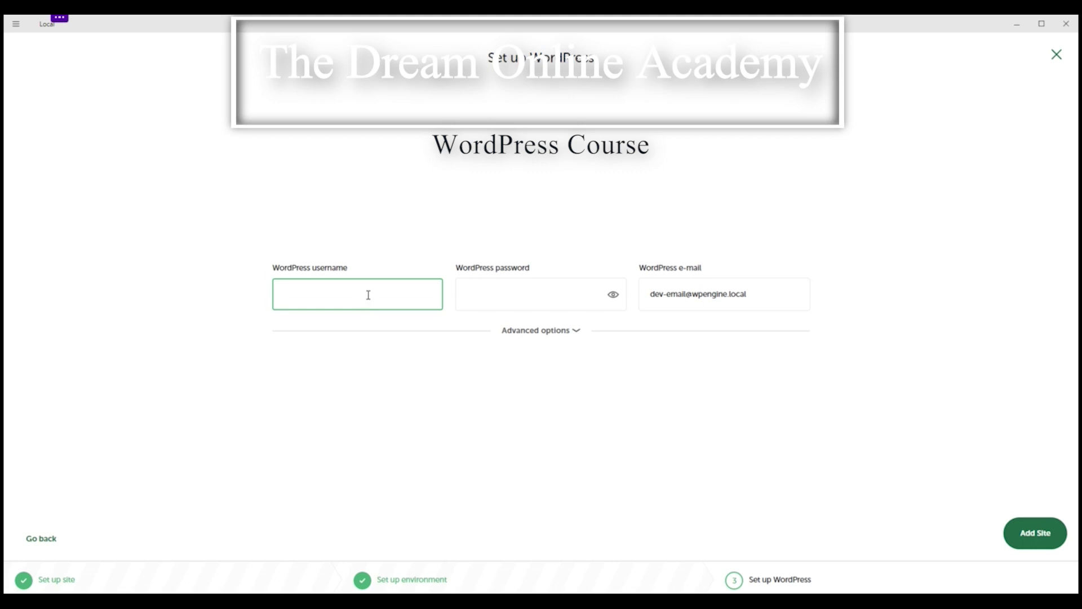
Step: Set WordPress admin username Test and a password, leave Multisite as No, and add the site
click(514, 294)
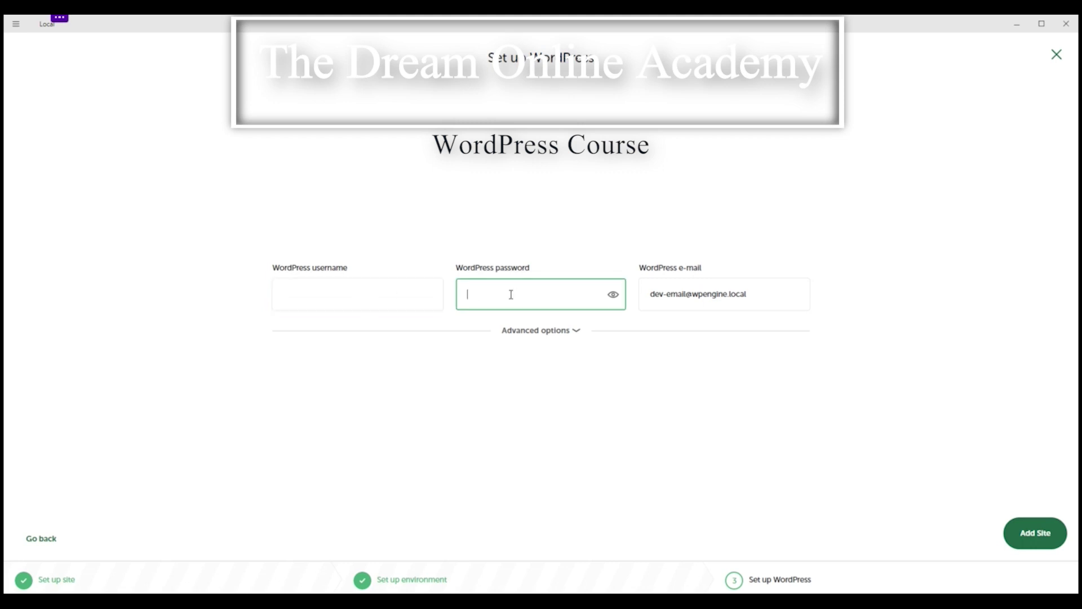
click(373, 292)
click(491, 297)
click(380, 292)
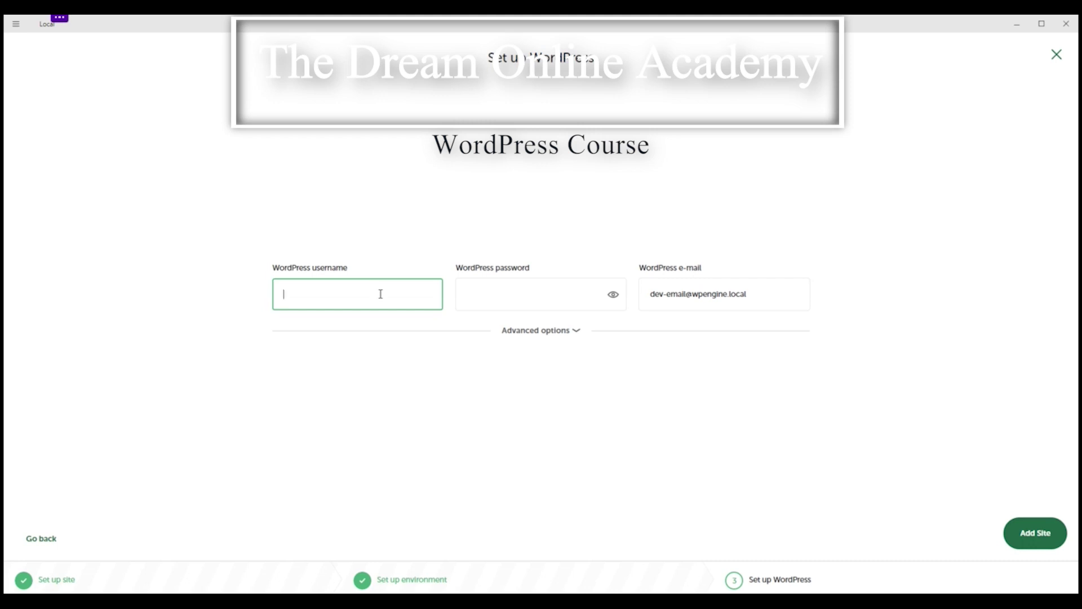
drag(751, 300, 649, 299)
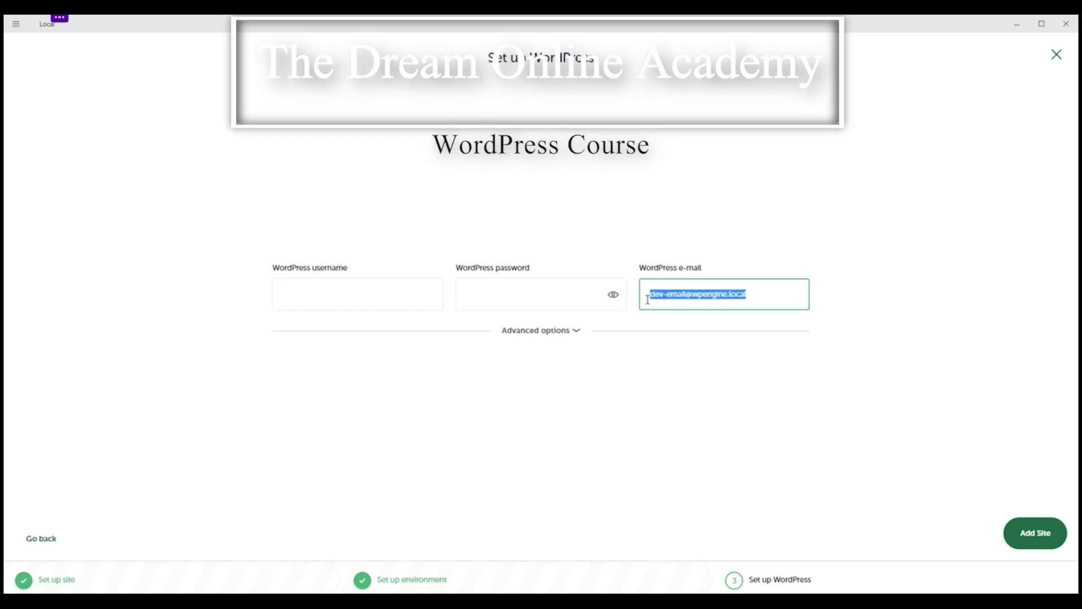
click(830, 310)
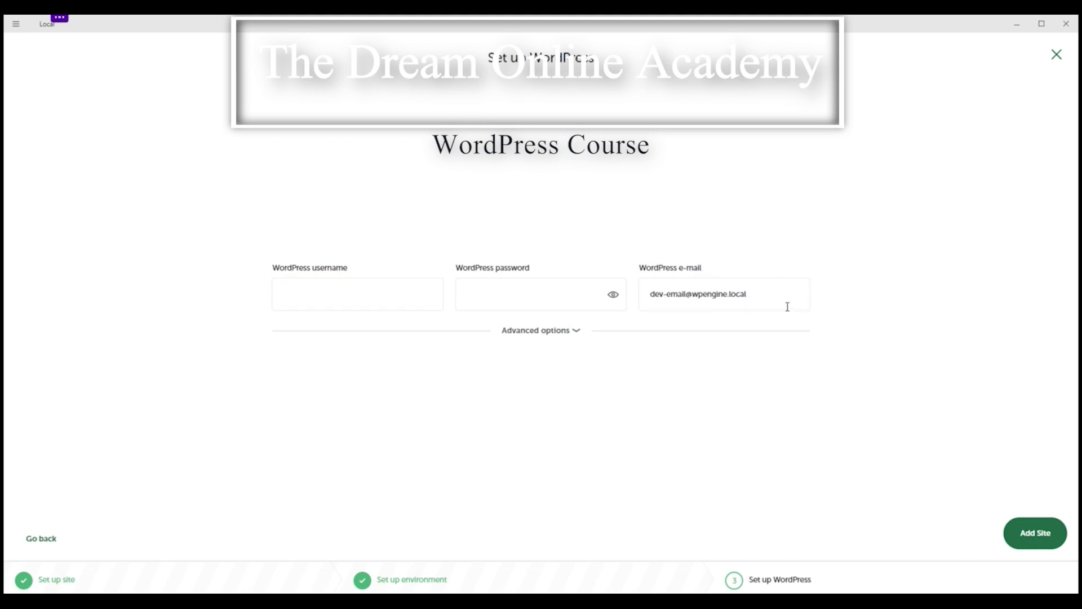
click(758, 303)
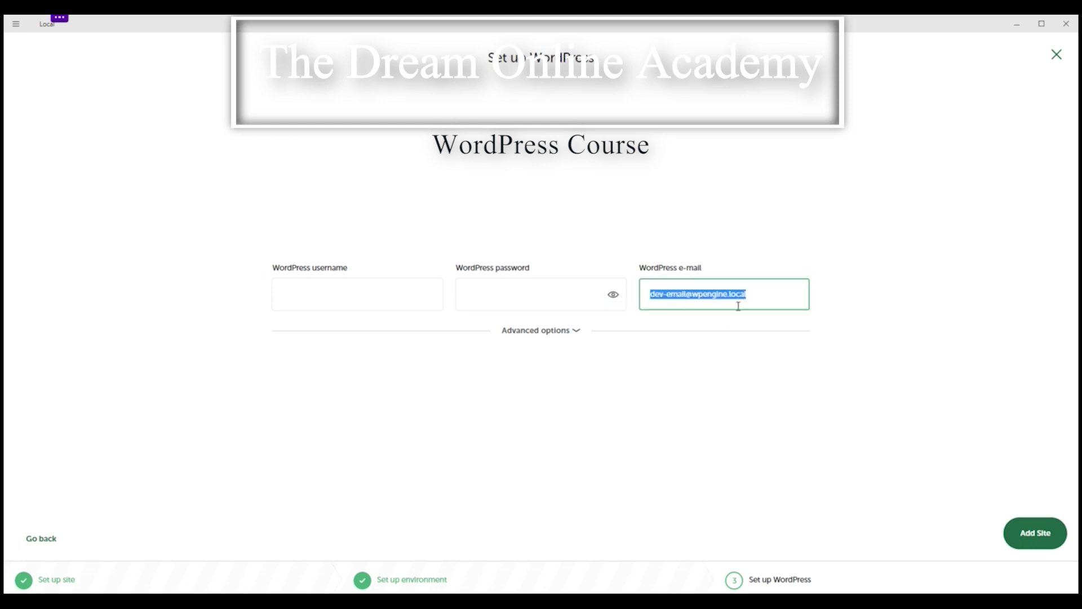
click(384, 294)
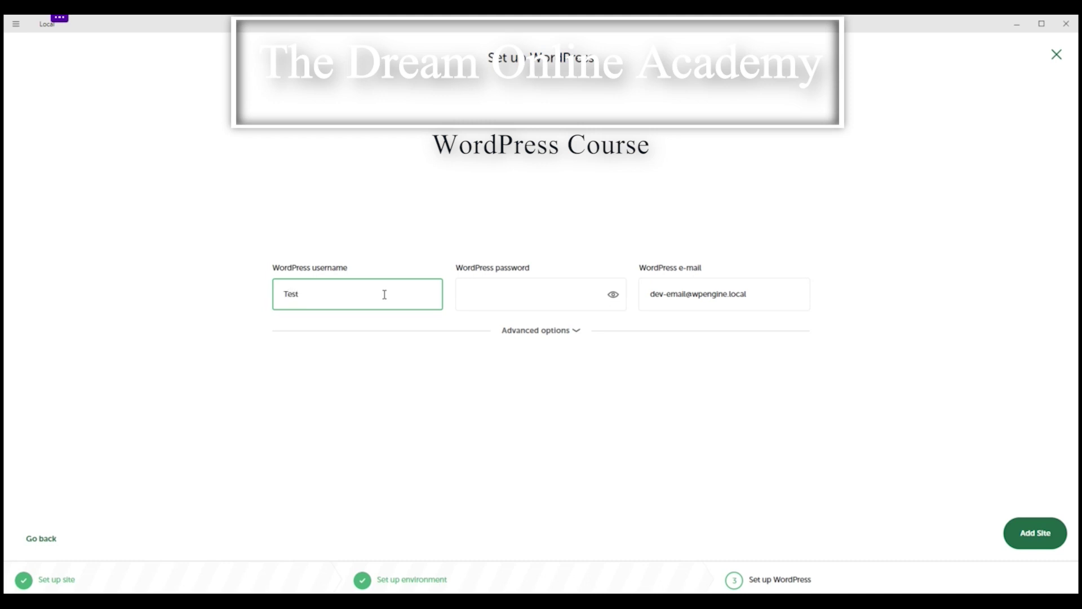
click(520, 305)
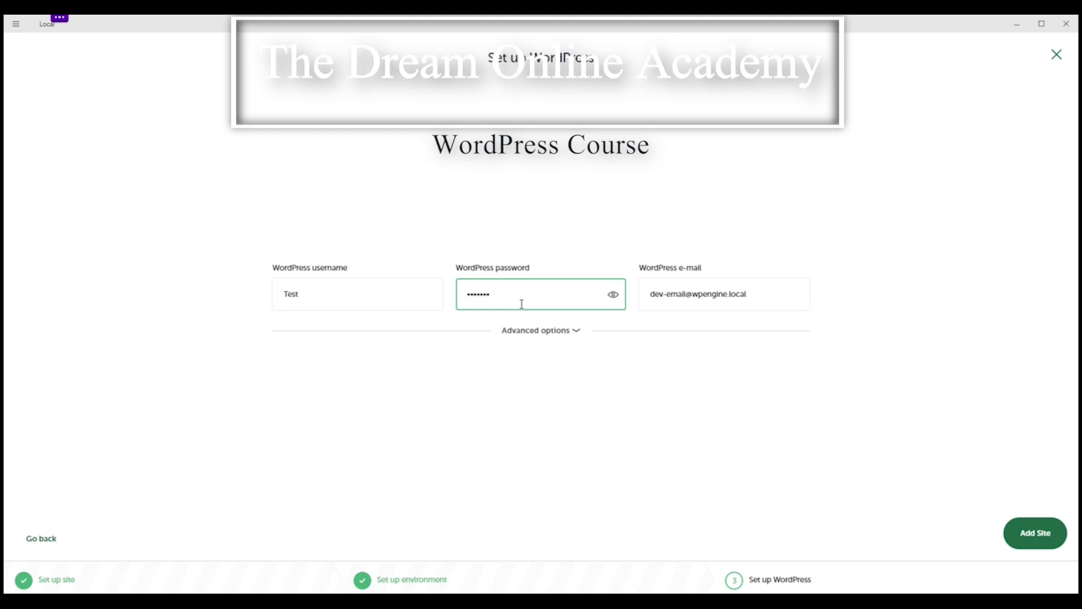
click(565, 333)
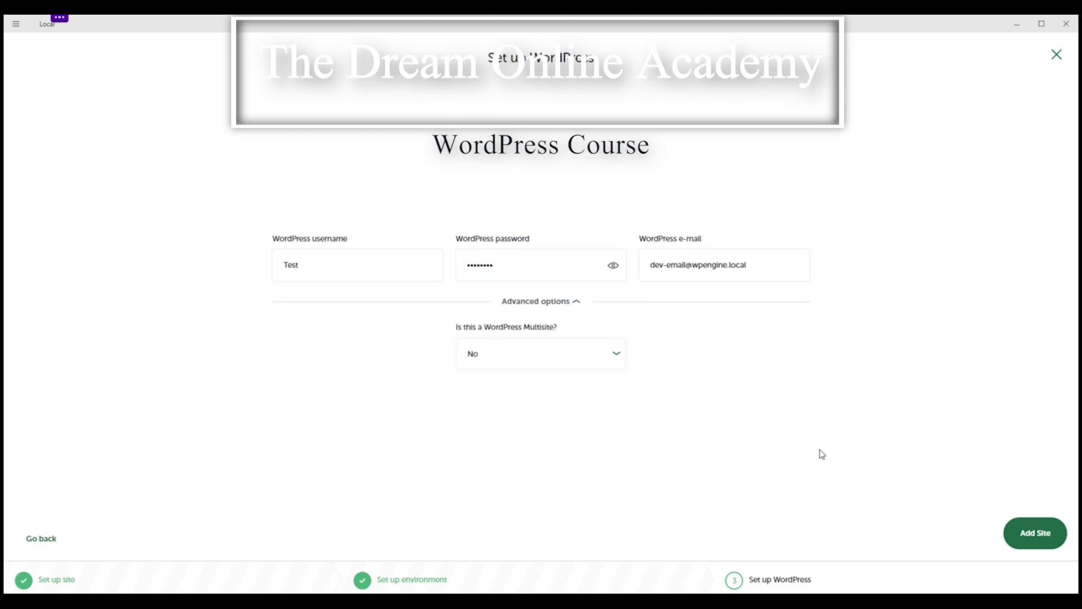
click(1034, 532)
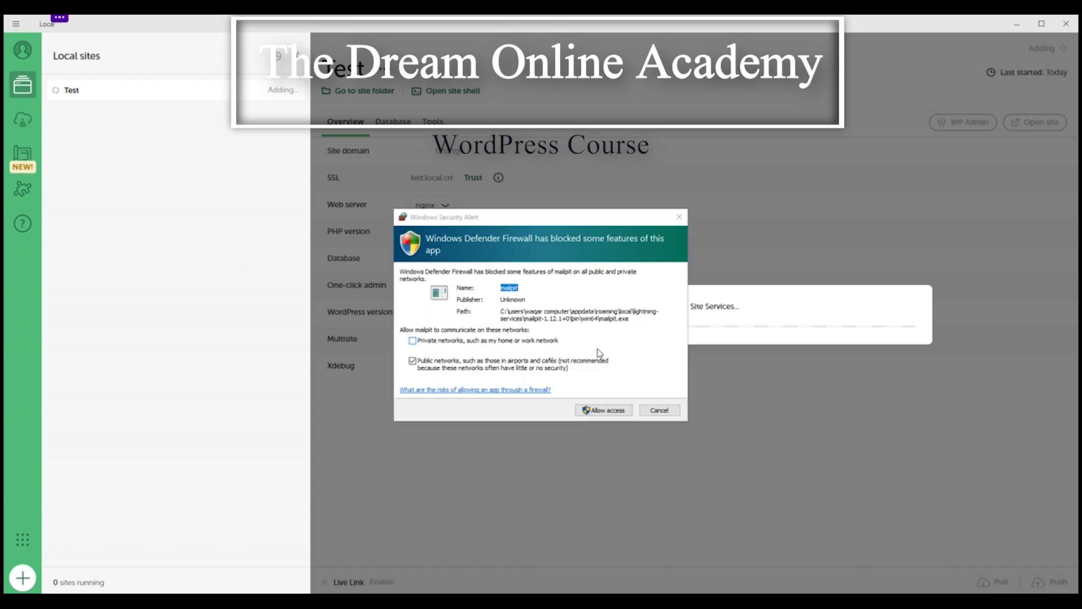
Step: Allow mailpit through the Windows firewall, then open the running Test site in the browser
click(615, 414)
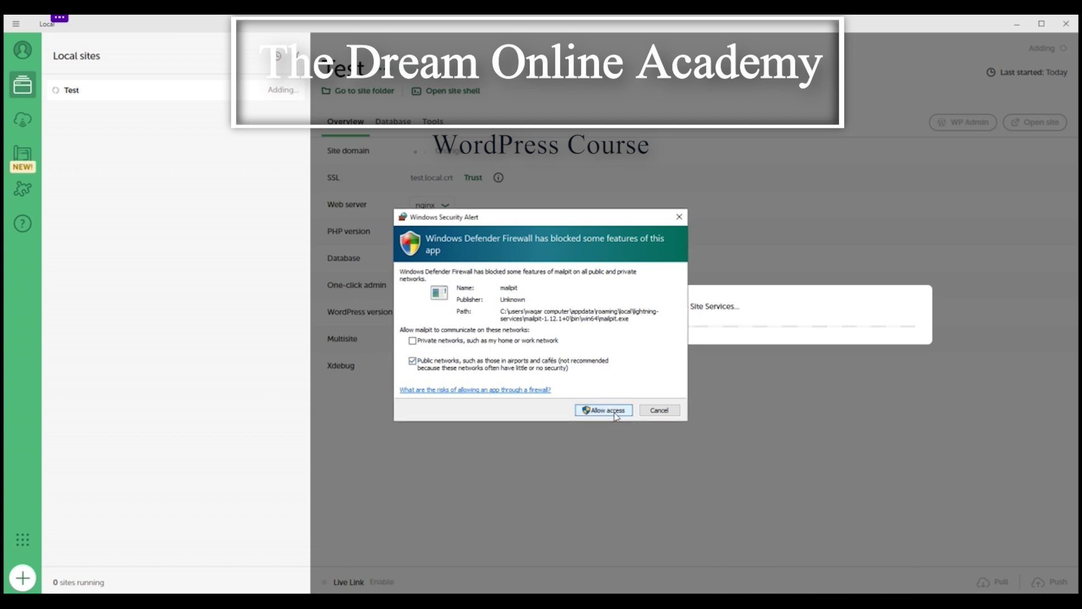
click(597, 411)
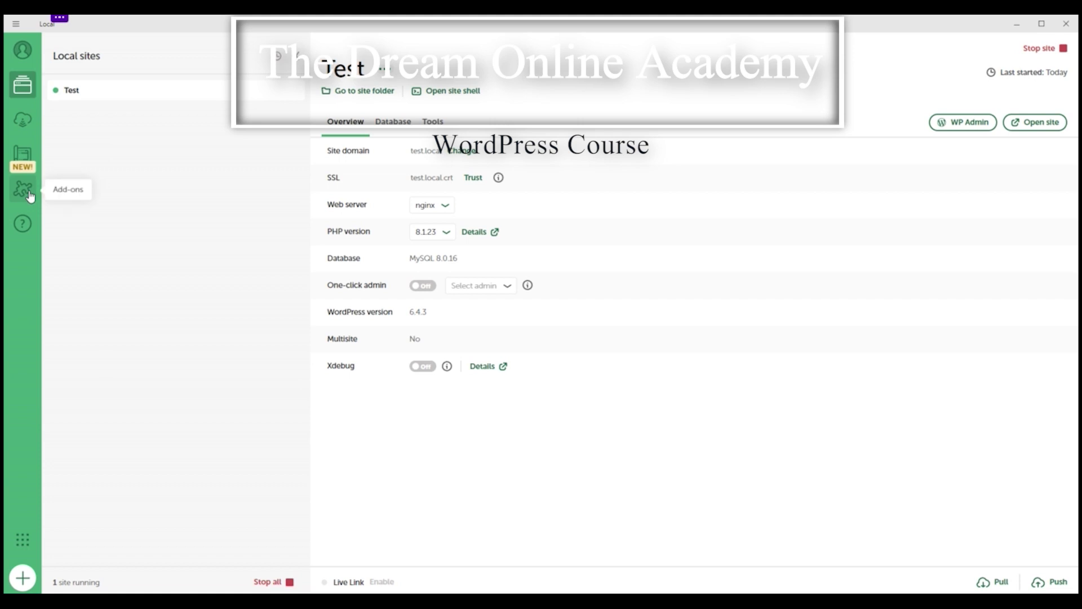
click(23, 585)
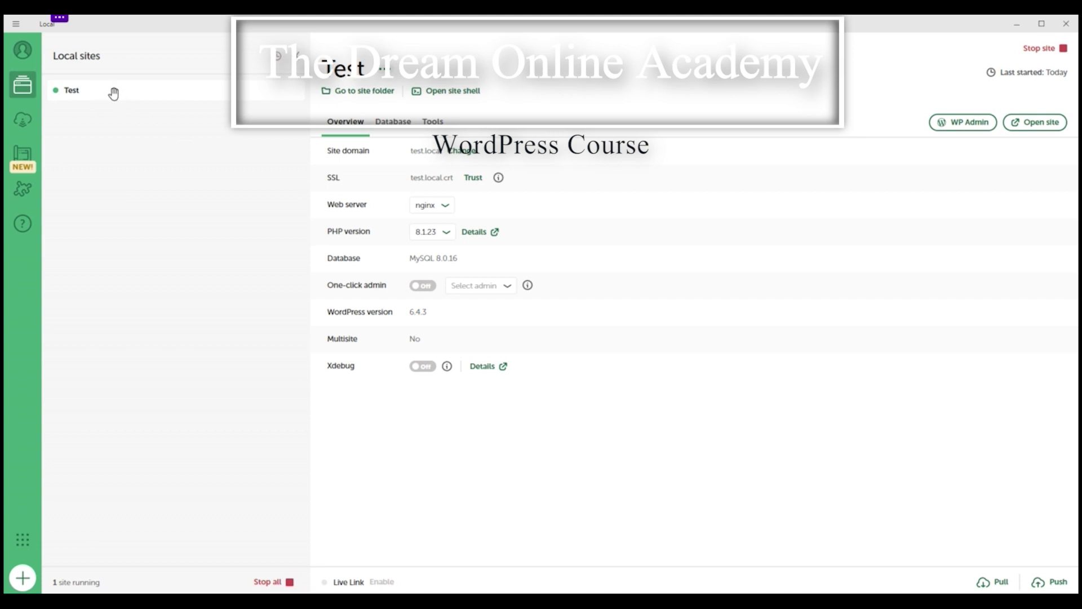
click(1040, 128)
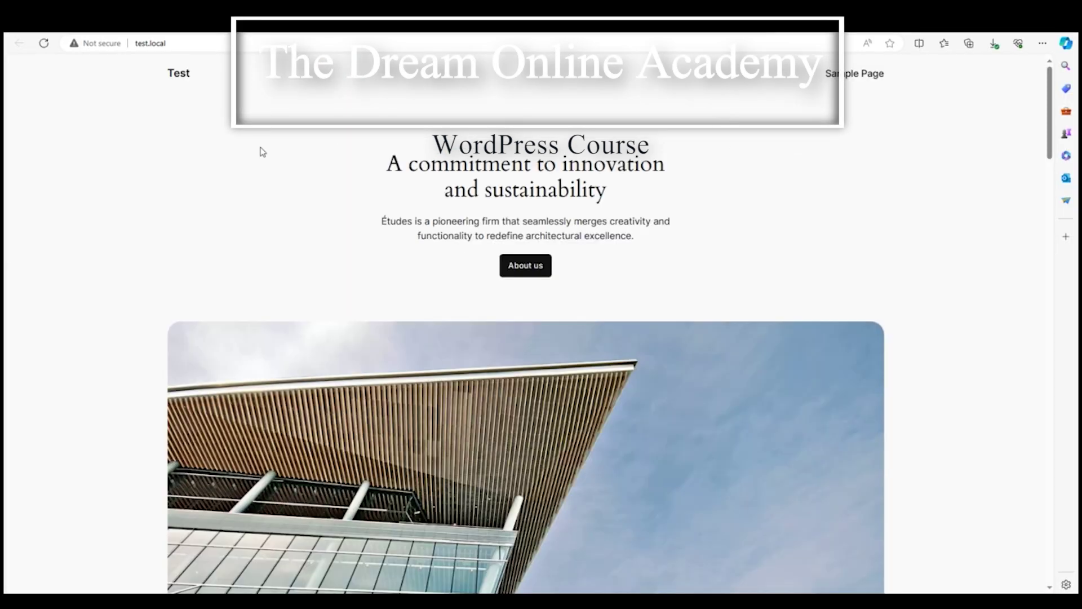
Step: Scroll through the test.local home page, select its Test title, then return to Local
scroll(379, 251, down, 2)
scroll(380, 251, up, 2)
double_click(175, 74)
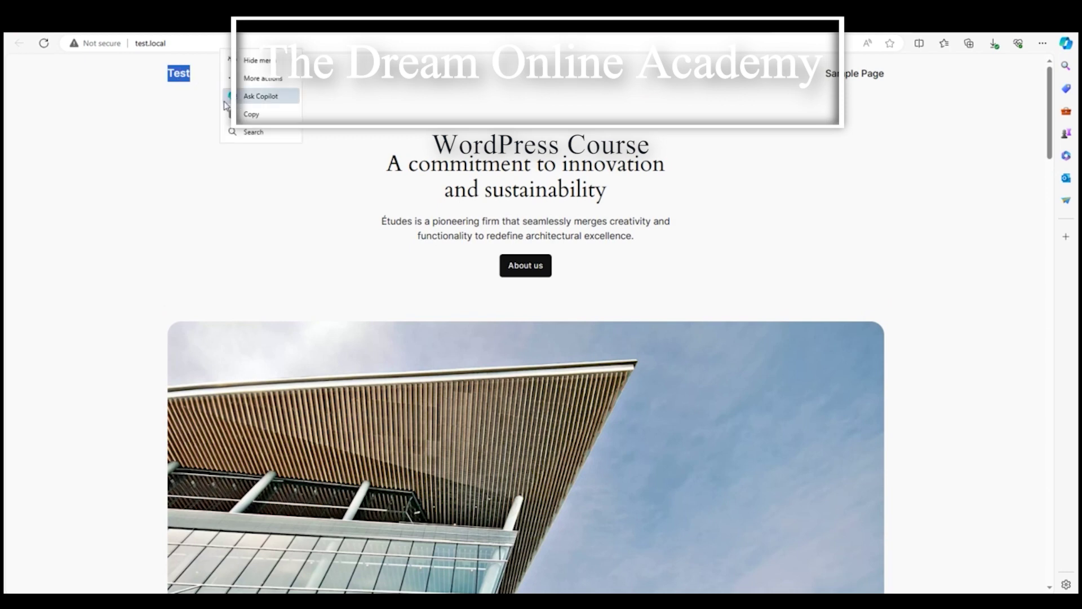
click(192, 93)
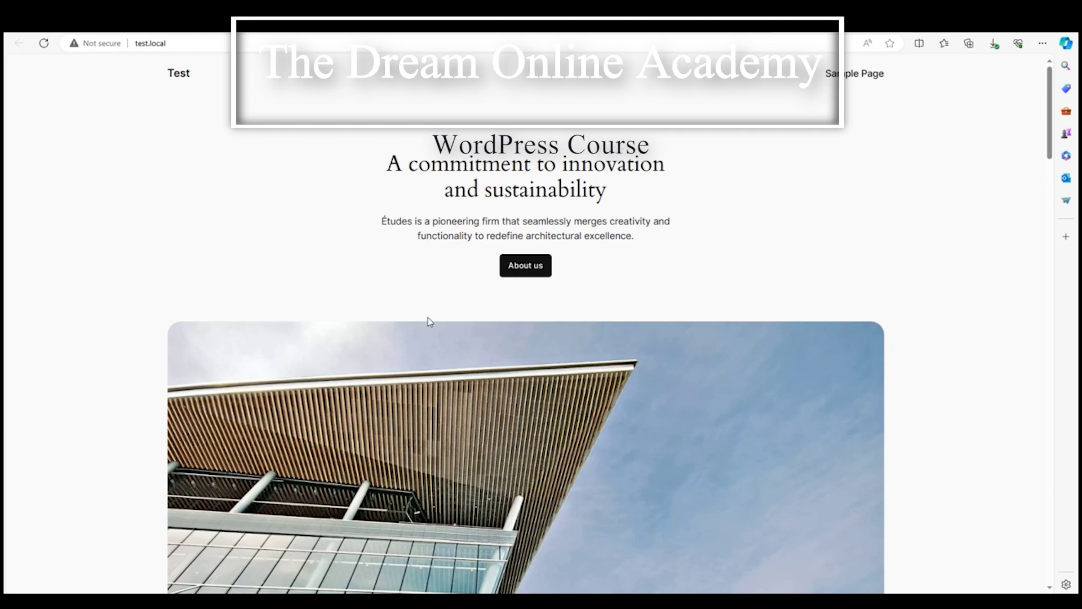
key(alt+Tab)
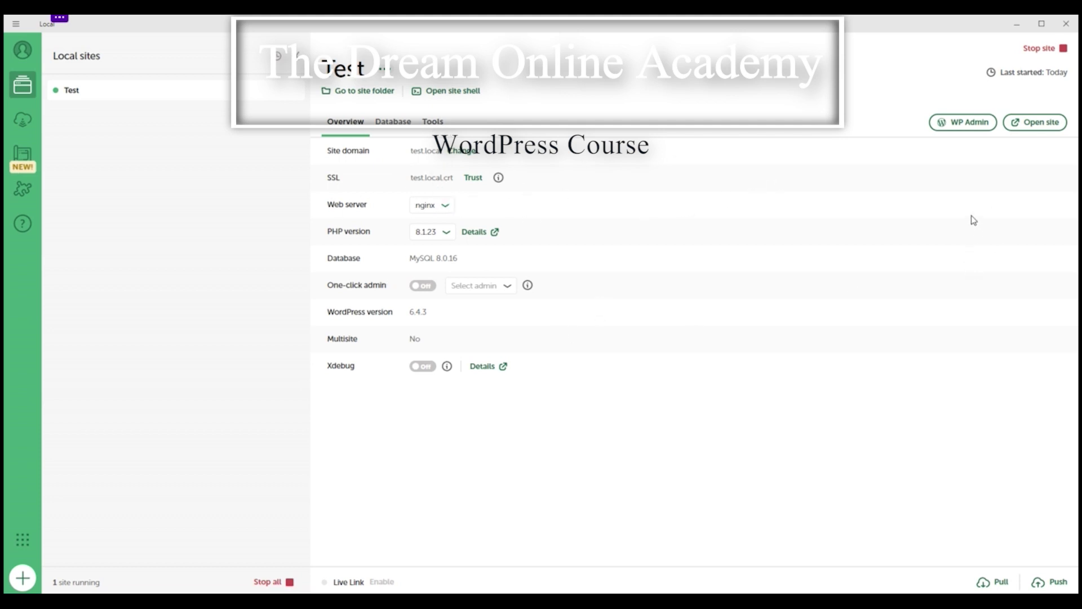
Step: Open the test.local/wp-login.php page via WP Admin and dismiss the username autofill list
click(960, 122)
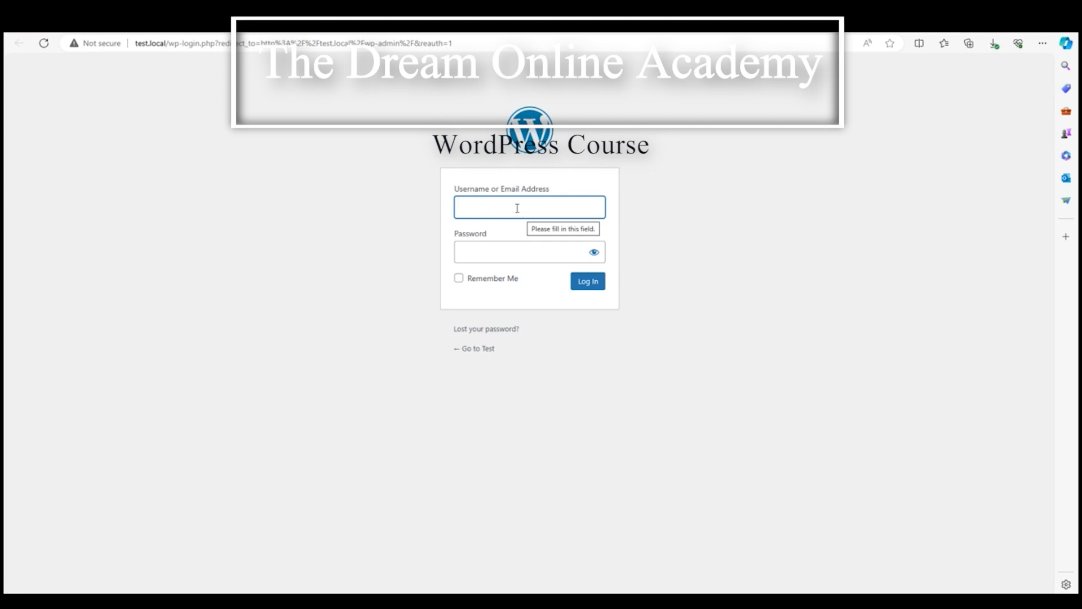
click(516, 208)
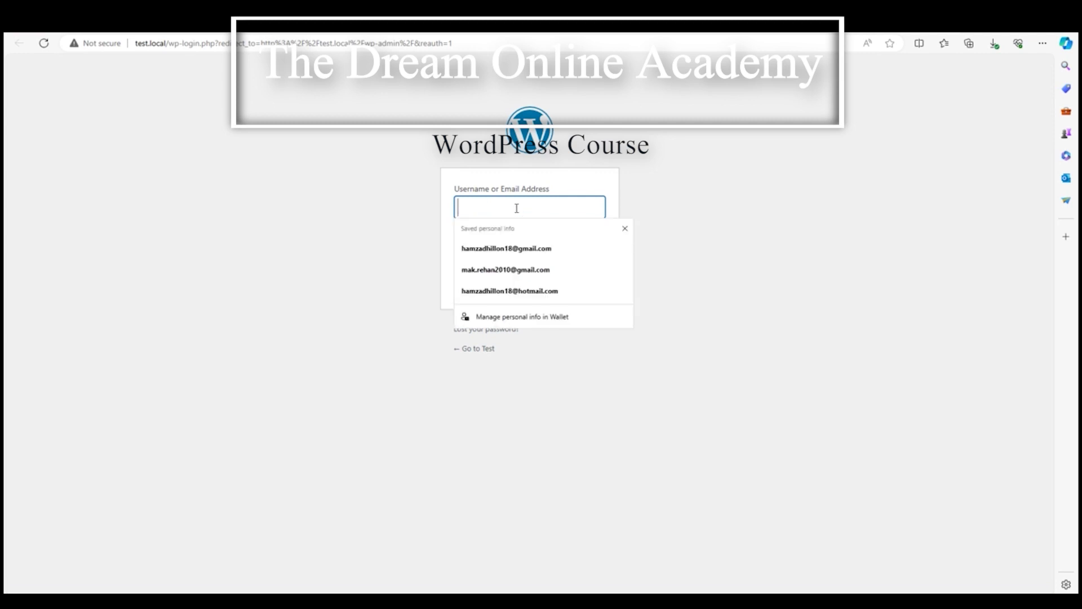
click(711, 217)
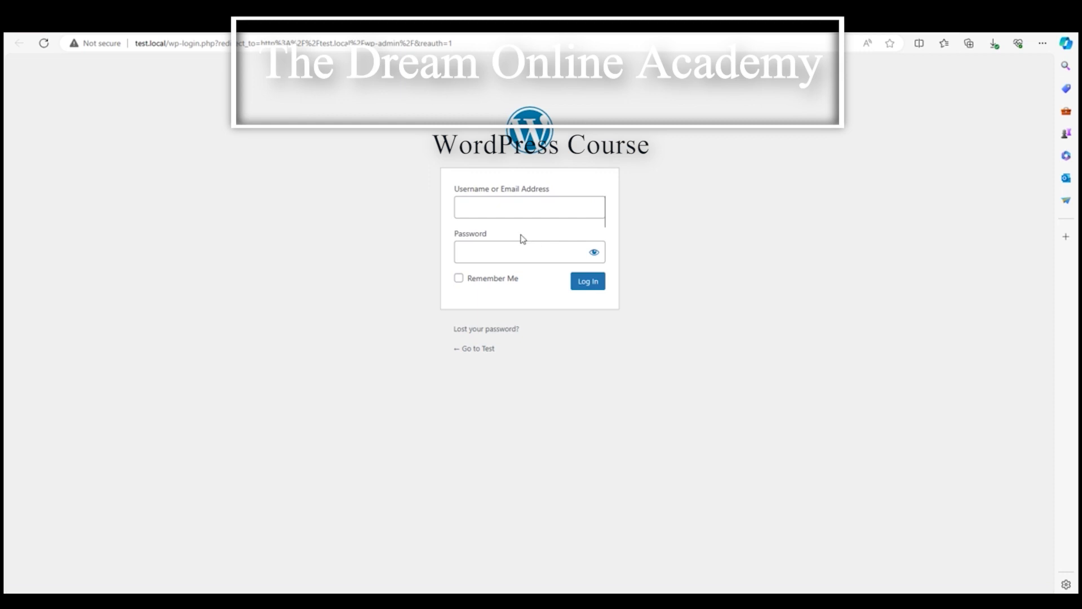